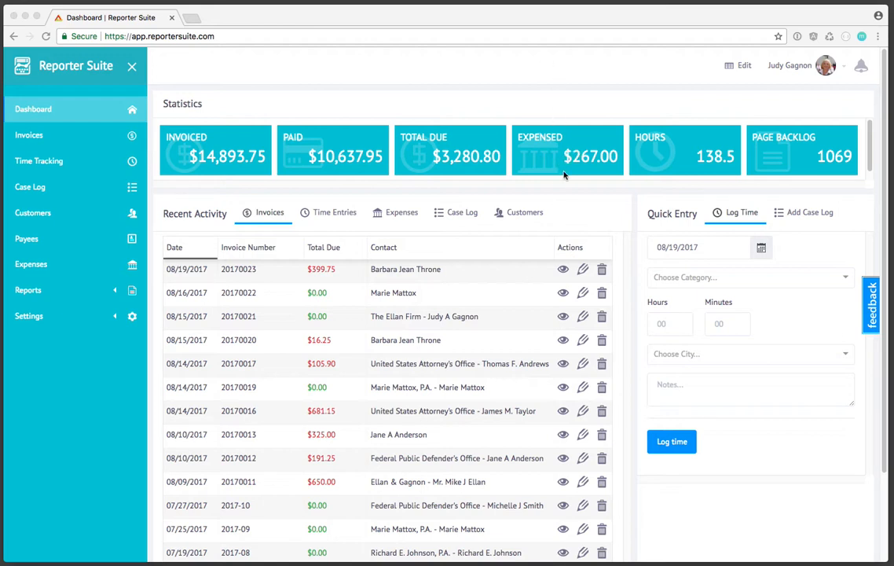
# - Show the recent expenses on the dashboard, and open the full expenses list
pyautogui.click(402, 228)
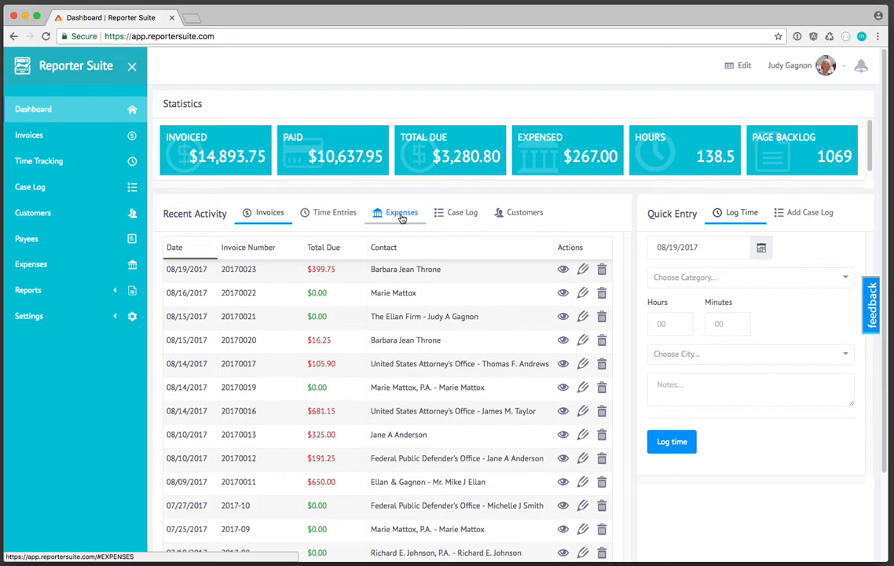
pyautogui.click(402, 212)
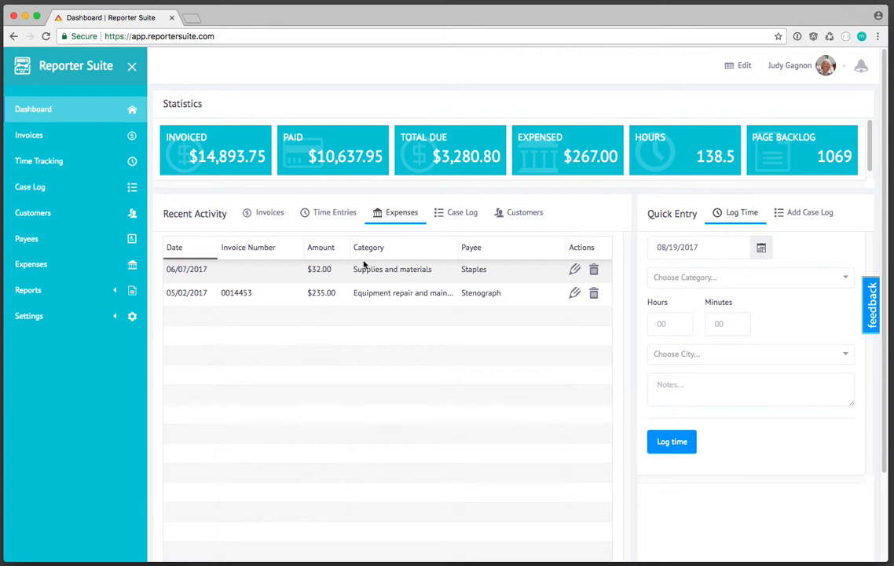
pyautogui.click(49, 264)
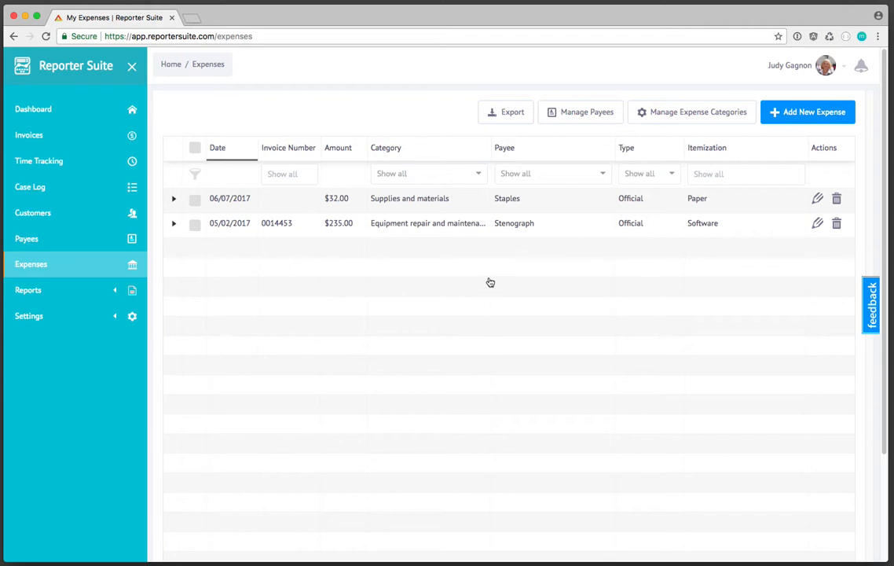
# - Expand the details of the Stenograph and Staples expenses, and collapse both again
pyautogui.click(174, 225)
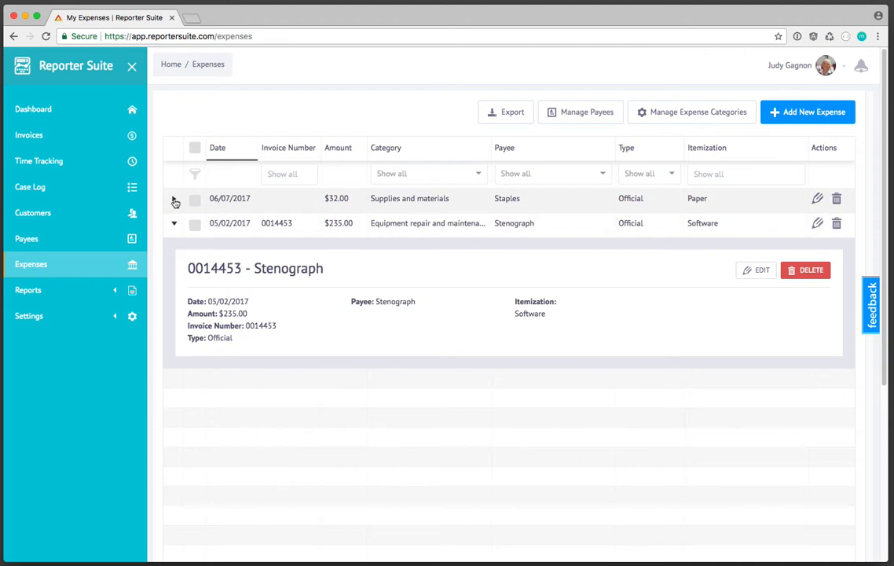
pyautogui.click(175, 200)
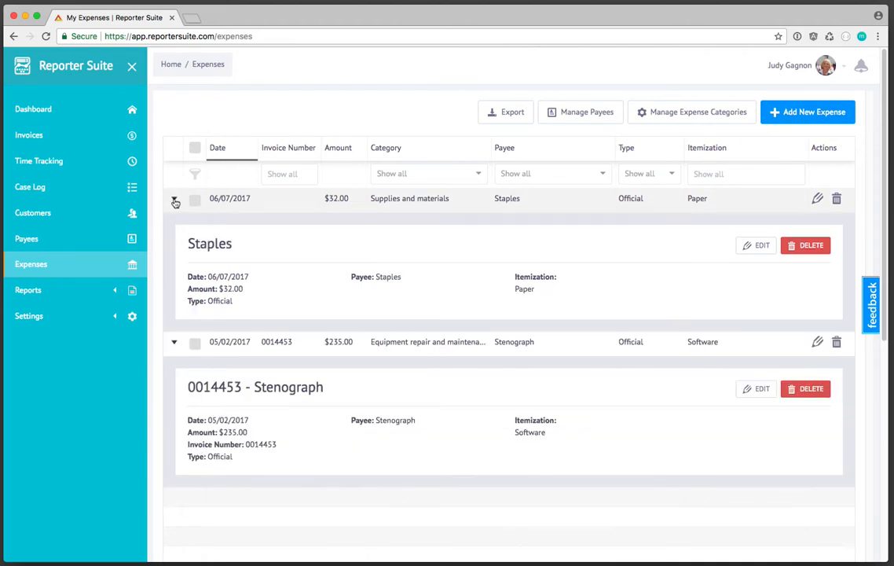
pyautogui.click(175, 199)
pyautogui.click(174, 224)
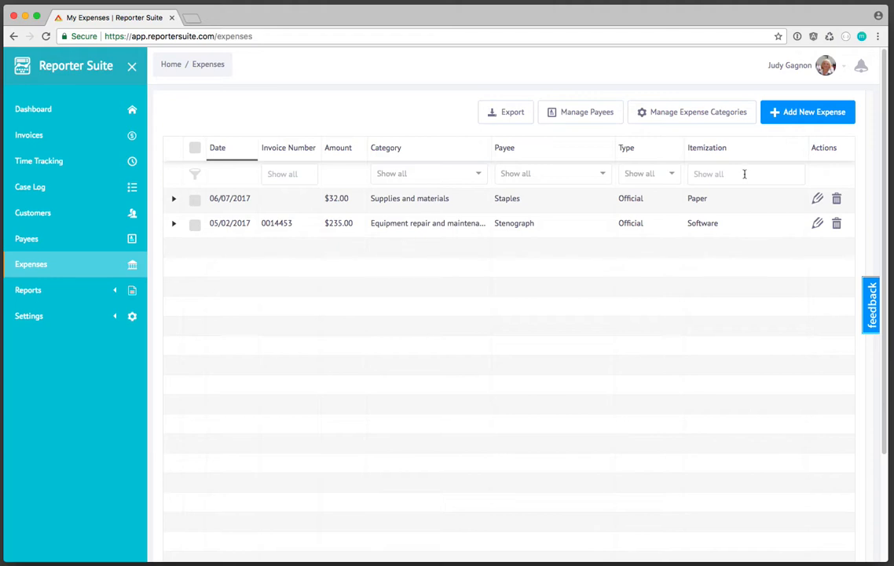
# - Browse the category options available for filtering the expenses list without choosing one
pyautogui.click(477, 176)
pyautogui.scroll(-3, 456, 224)
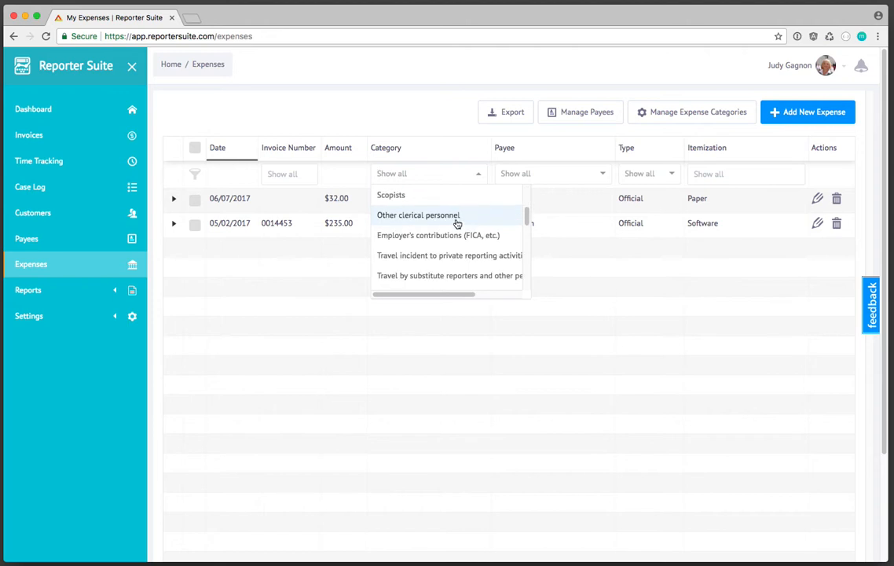
pyautogui.click(600, 298)
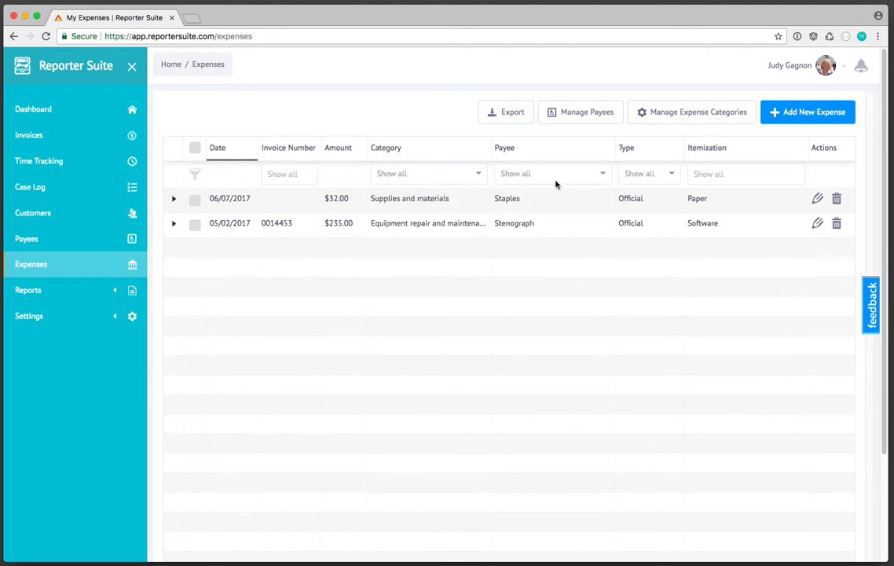
# - Filter the expenses by the itemization text "pa", and clear that filter again
pyautogui.click(755, 172)
pyautogui.write('pa')
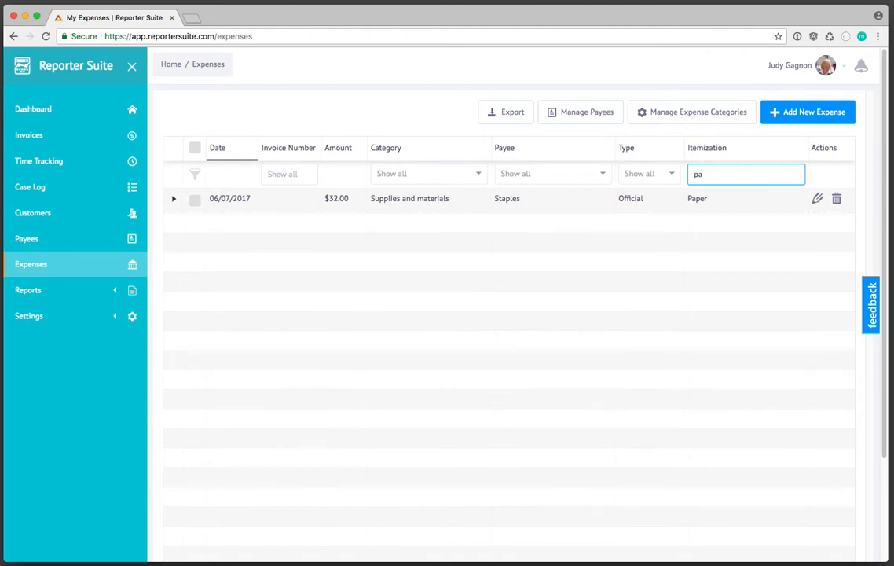
pyautogui.press('BackSpace')
pyautogui.press('BackSpace')
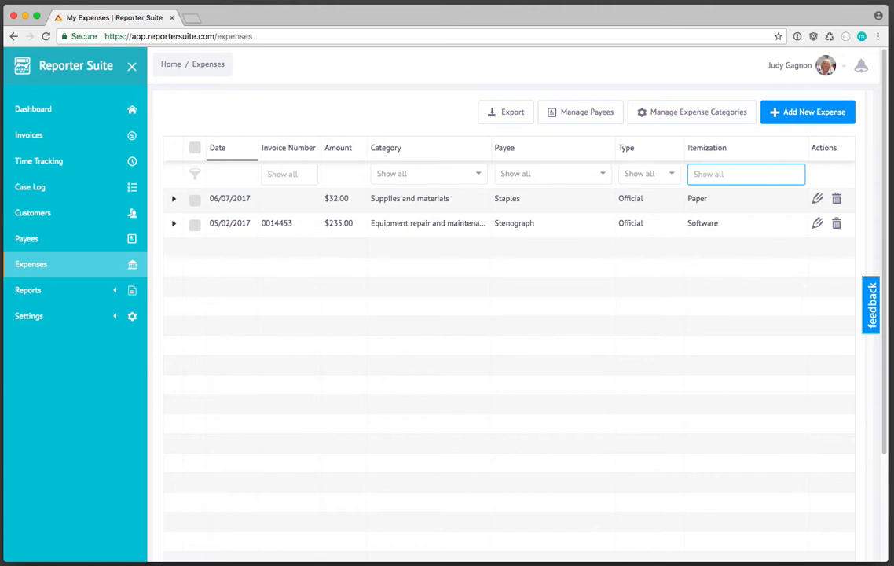
pyautogui.click(546, 310)
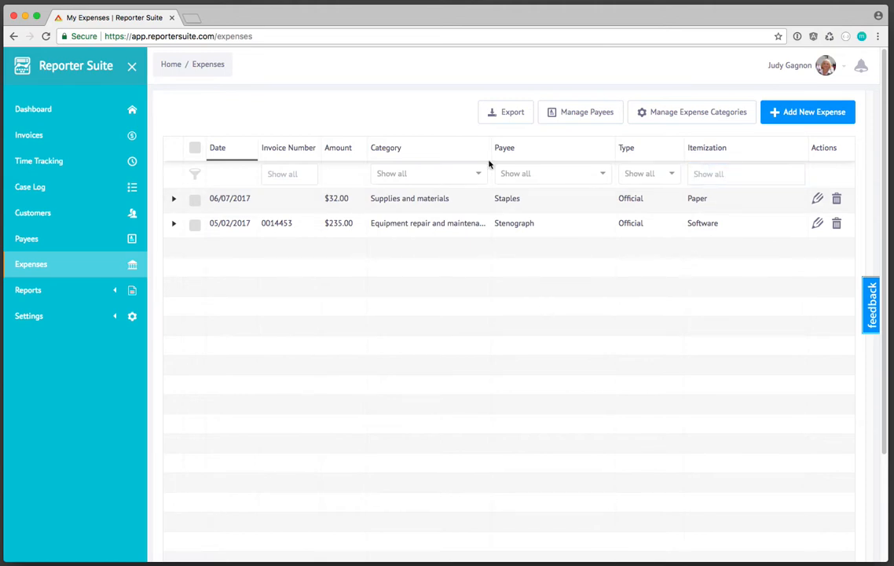
# - Widen the Category column of the expenses table to fit the full category names
pyautogui.moveTo(490, 152)
pyautogui.mouseDown()
pyautogui.moveTo(525, 146)
pyautogui.moveTo(493, 147)
pyautogui.moveTo(504, 146)
pyautogui.mouseUp()
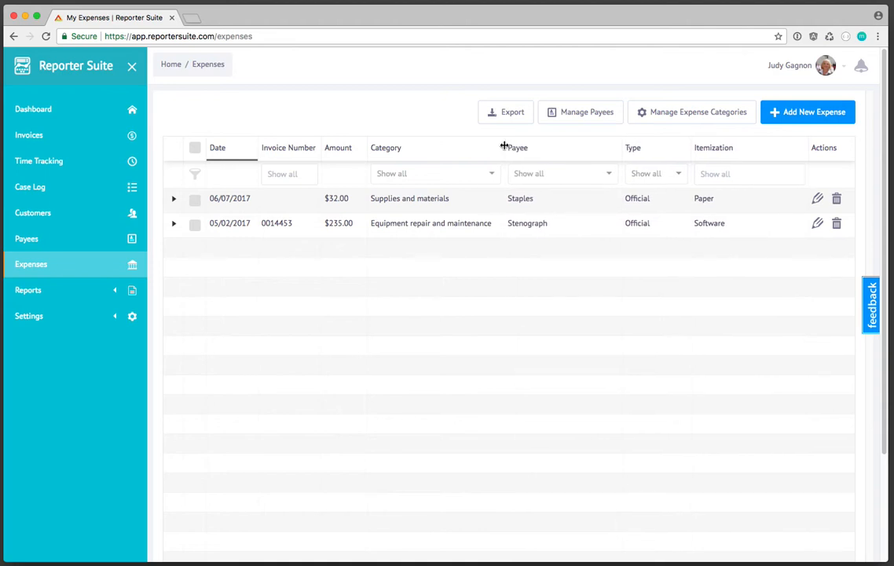
pyautogui.click(511, 116)
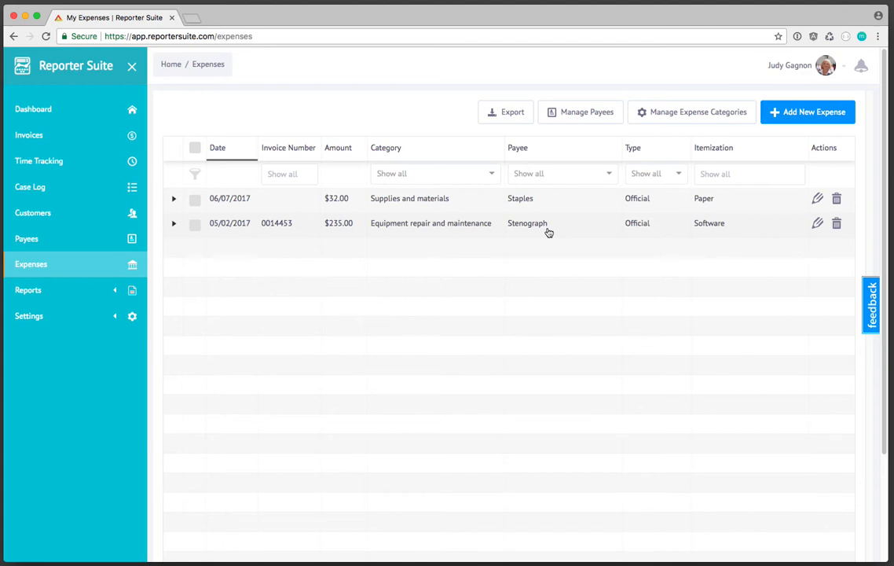
# - Start a new payee from the payee management page and name it Office Depot
pyautogui.click(585, 116)
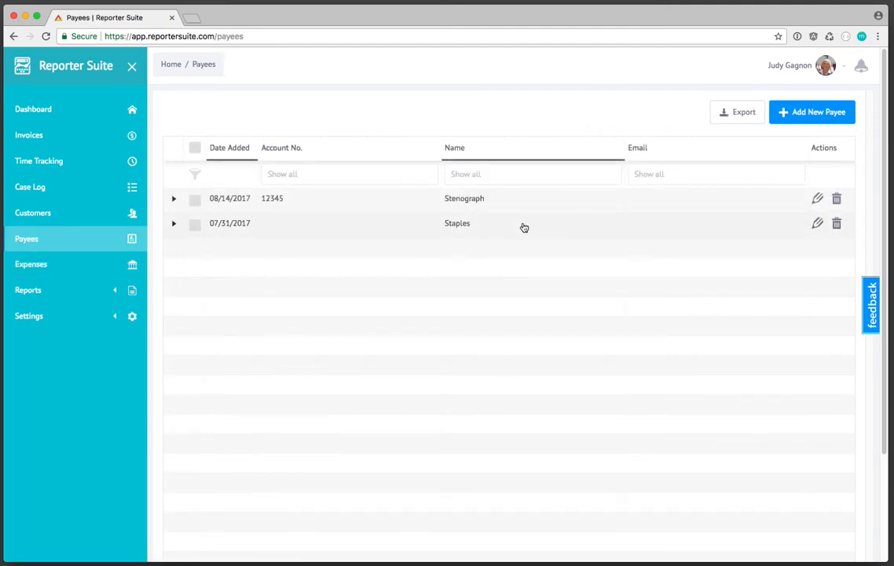
pyautogui.click(815, 113)
pyautogui.click(250, 168)
pyautogui.write('Office Depot')
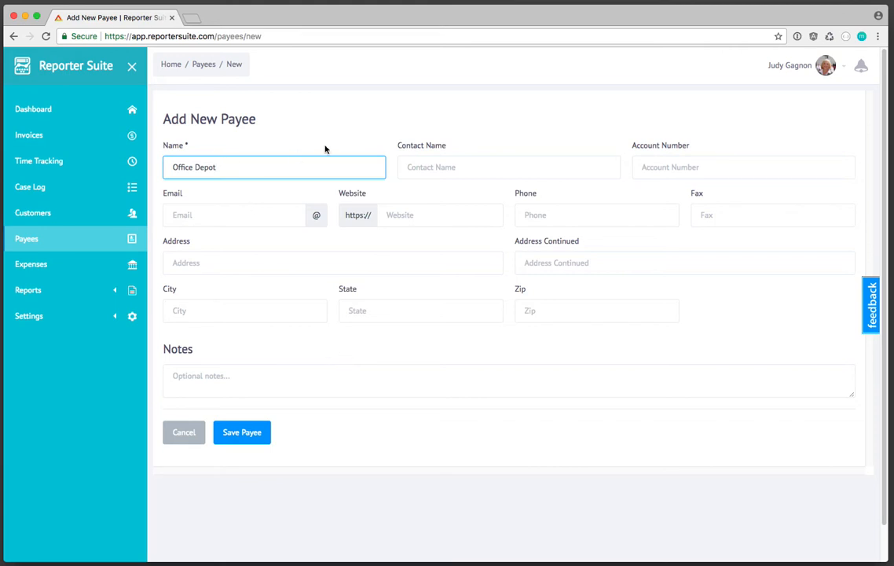
# - Add the note "Closed on Sundays." to the new payee and save it
pyautogui.click(235, 378)
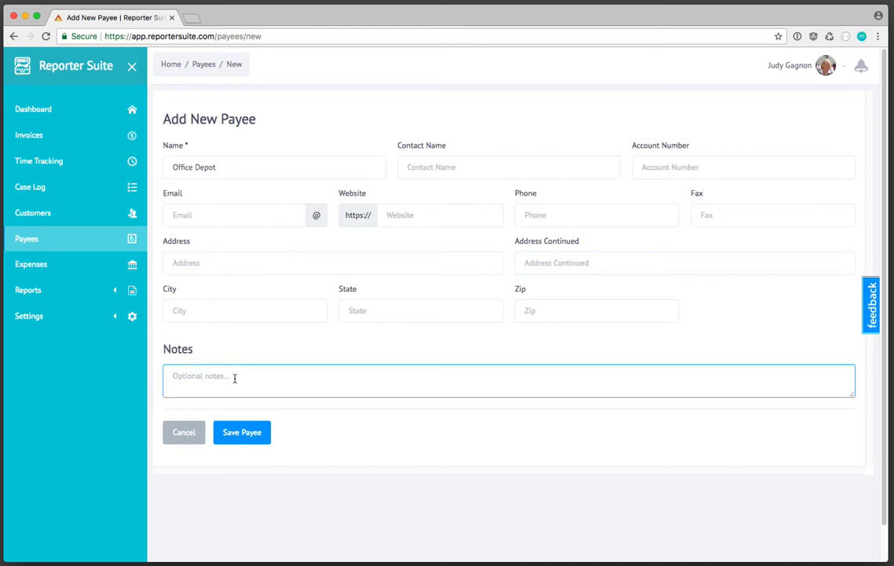
pyautogui.write('Closed on Sundays.')
pyautogui.click(252, 432)
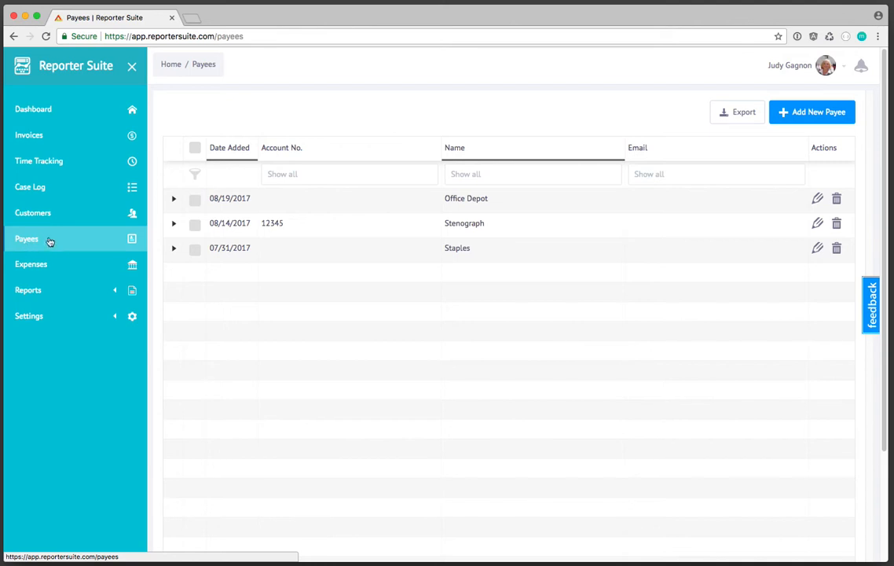
# - Start a new expense with an amount of 45 dollars and Office Depot as the payee
pyautogui.click(68, 263)
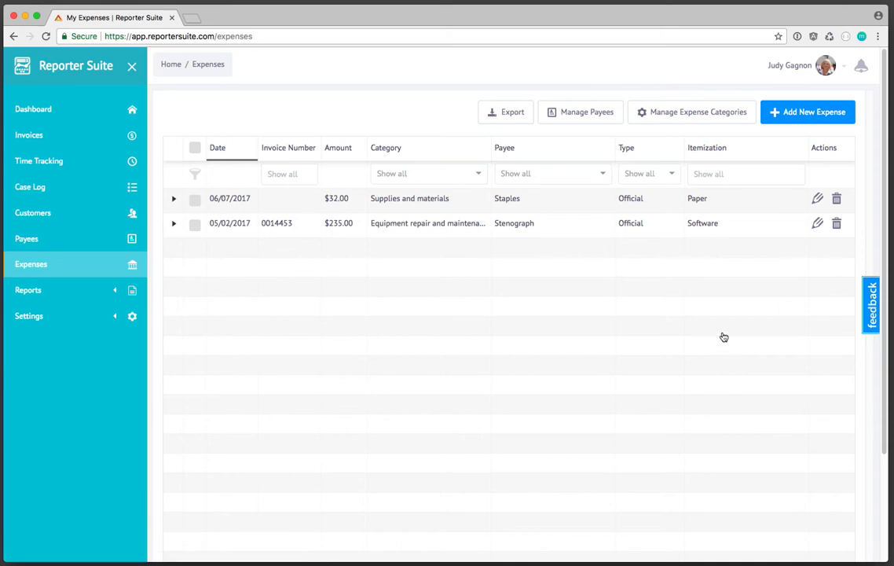
pyautogui.click(807, 112)
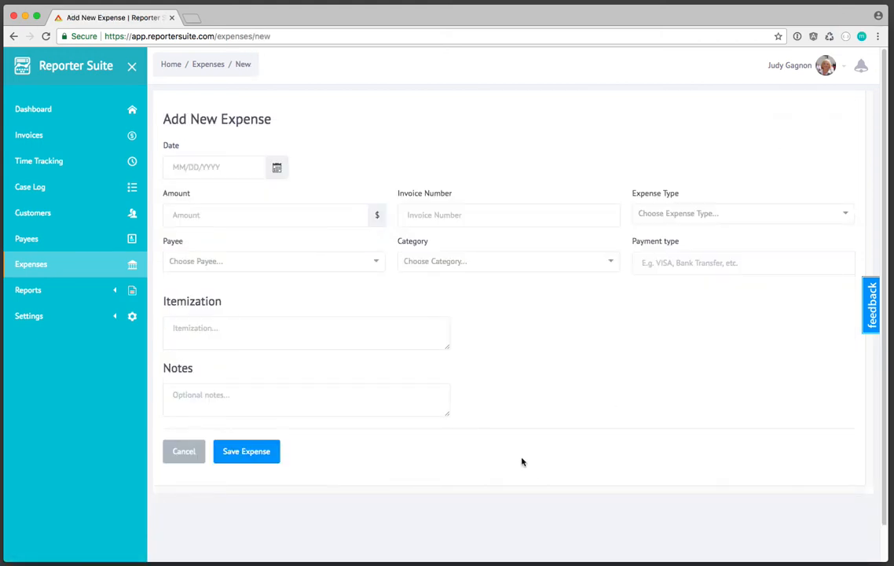
pyautogui.click(269, 213)
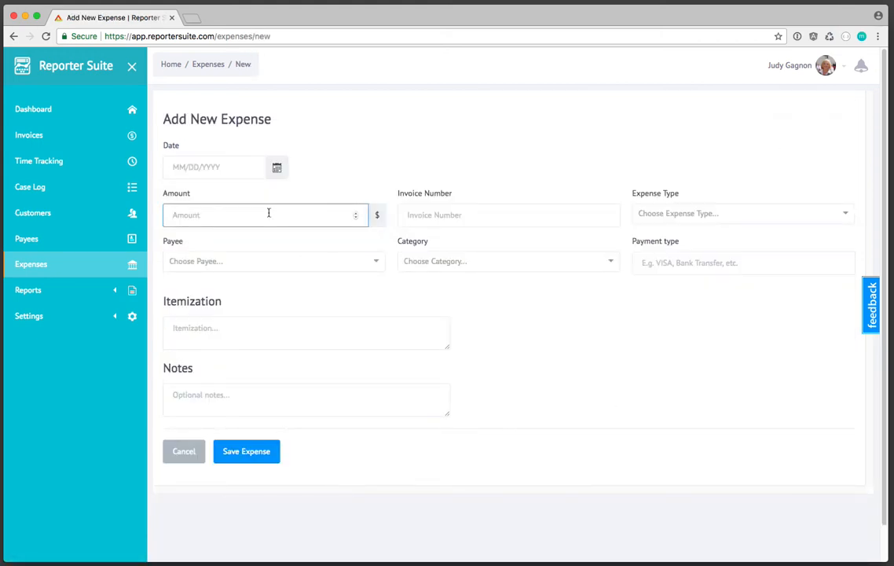
pyautogui.write('45')
pyautogui.click(312, 260)
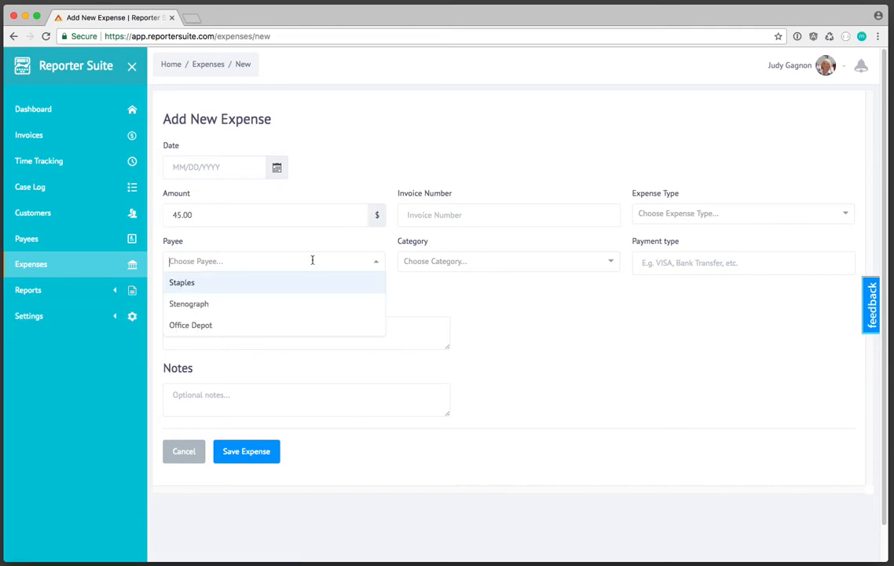
pyautogui.click(256, 324)
pyautogui.click(551, 318)
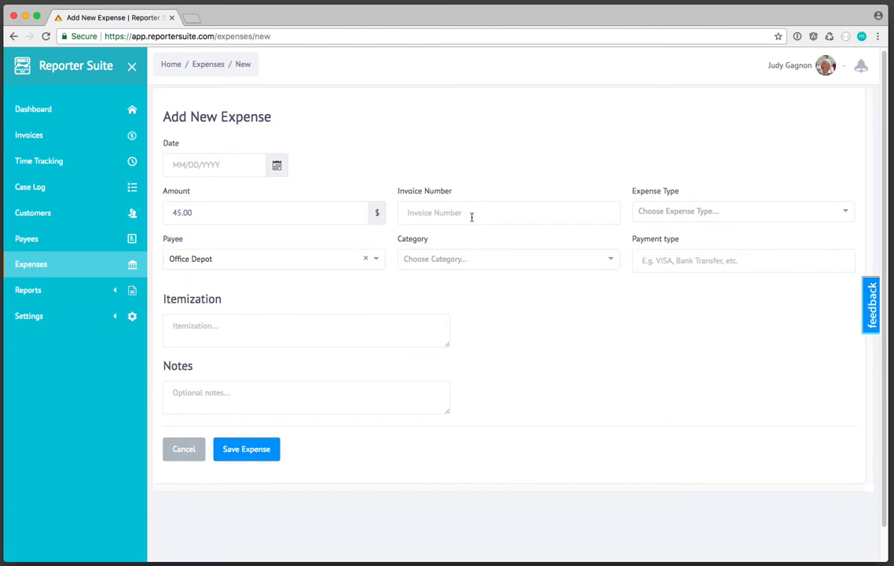
# - Set the expense date to 08/11/2017 and the payment type to Personal CC
pyautogui.click(277, 166)
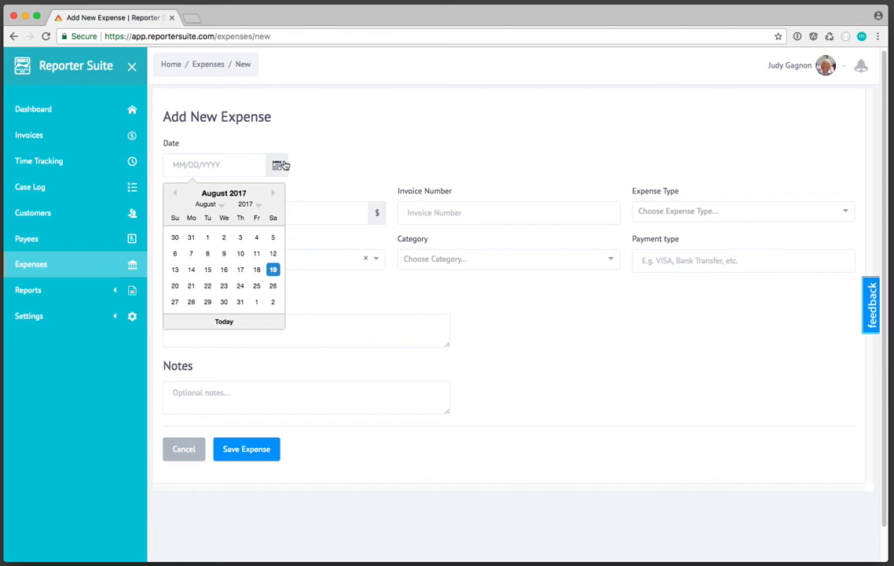
pyautogui.click(257, 254)
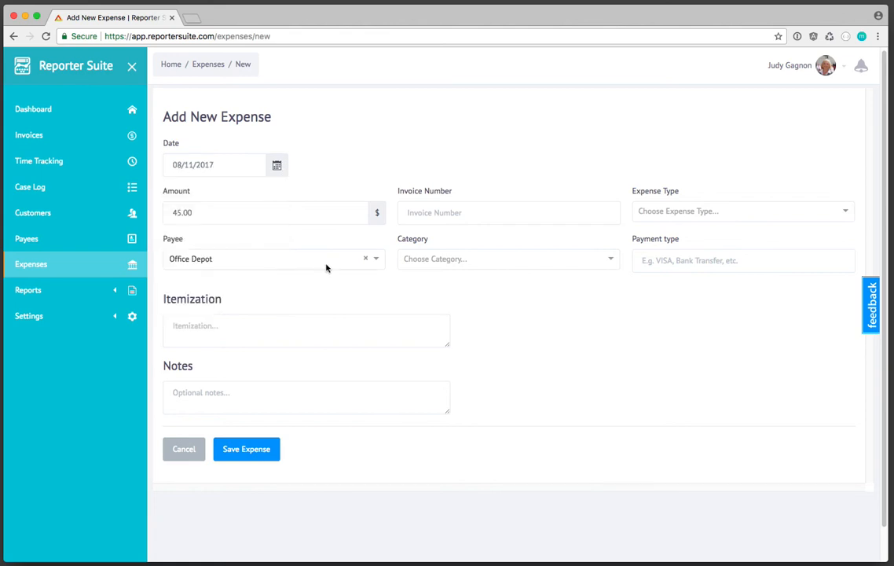
pyautogui.click(688, 260)
pyautogui.write('Personal CC')
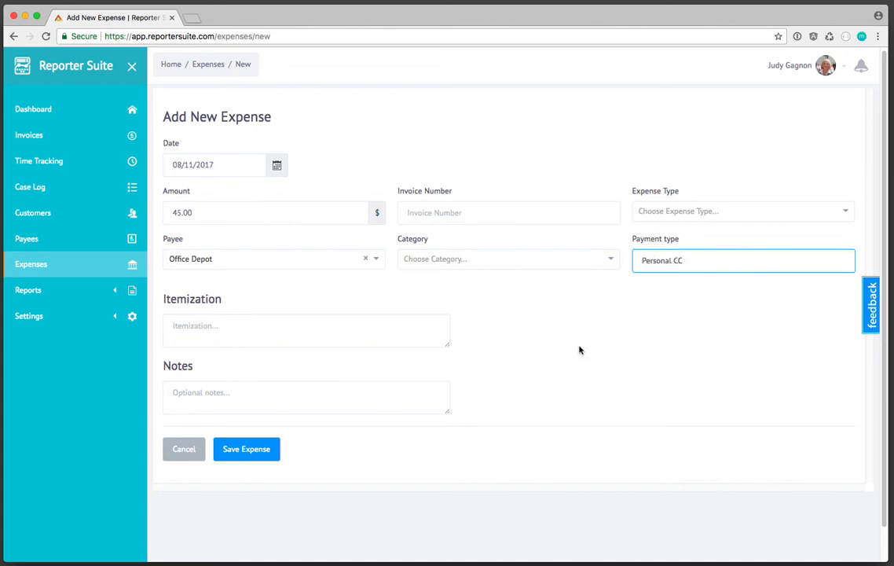
# - Assign the Supplies and materials category to the new expense
pyautogui.click(572, 258)
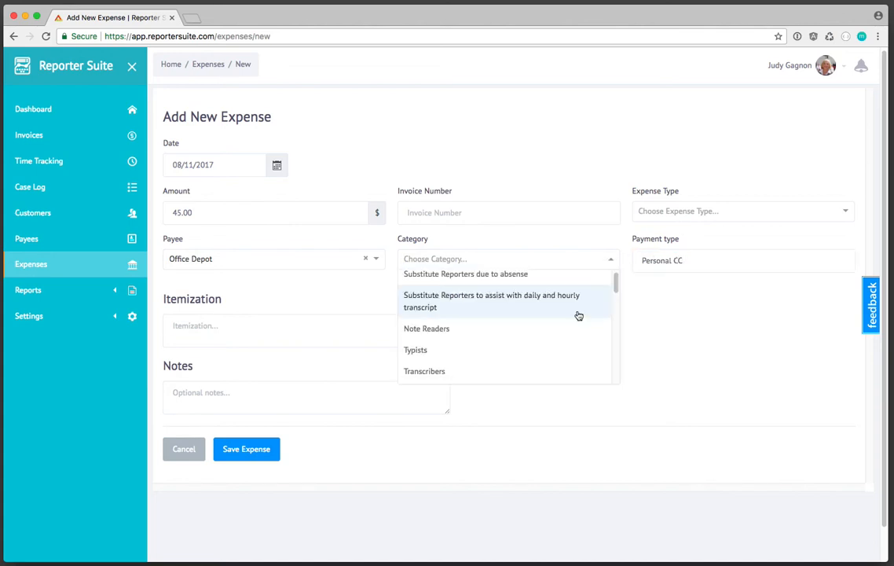
pyautogui.scroll(-3, 578, 316)
pyautogui.scroll(-1, 540, 338)
pyautogui.scroll(-5, 540, 338)
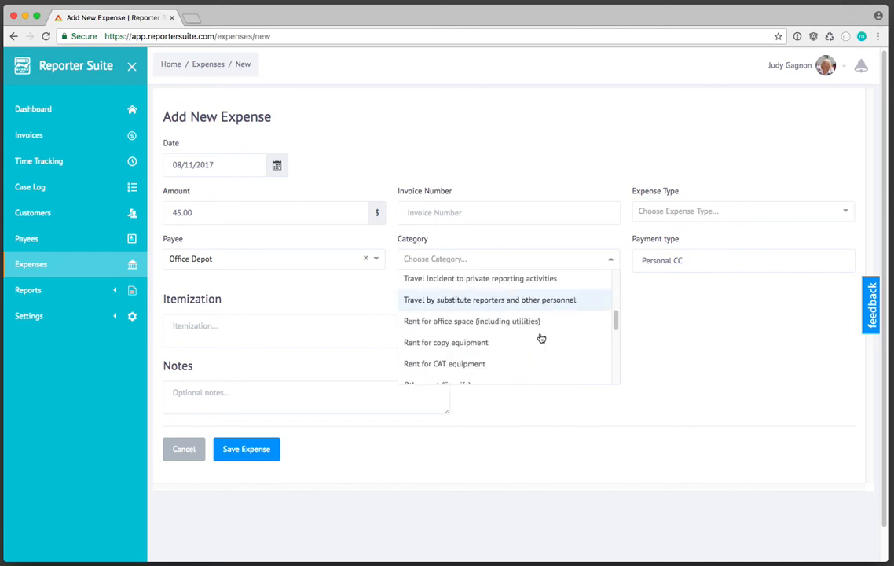
pyautogui.scroll(-1, 541, 338)
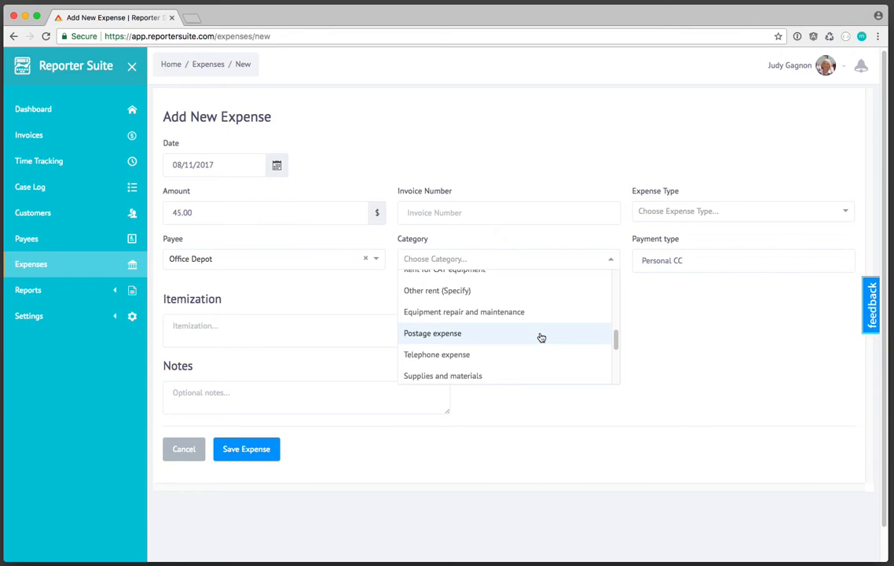
pyautogui.scroll(-2, 549, 338)
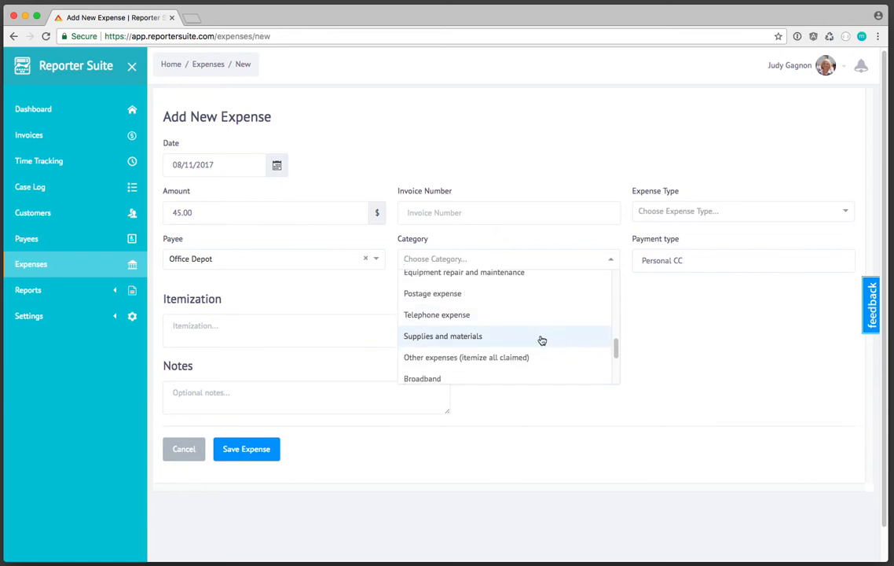
pyautogui.click(542, 338)
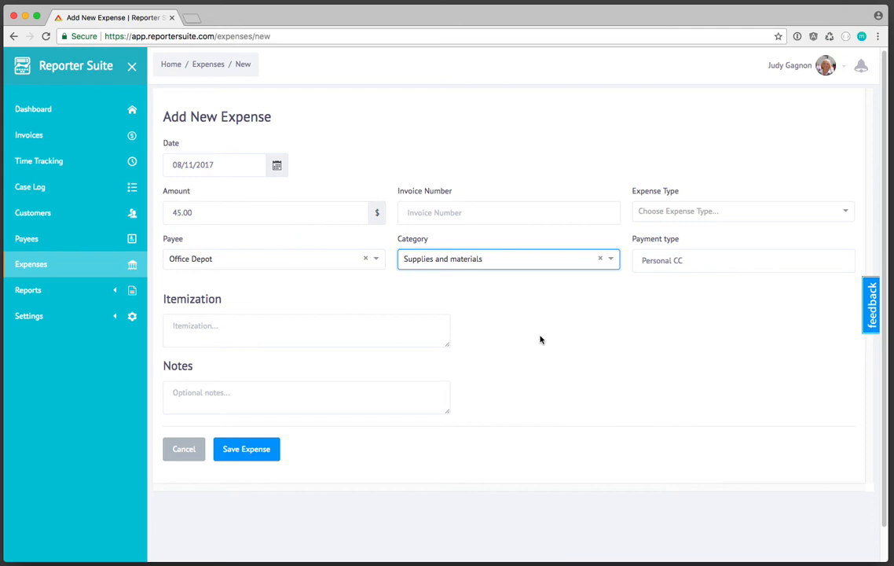
# - Set the expense type of the new expense to Official
pyautogui.click(716, 212)
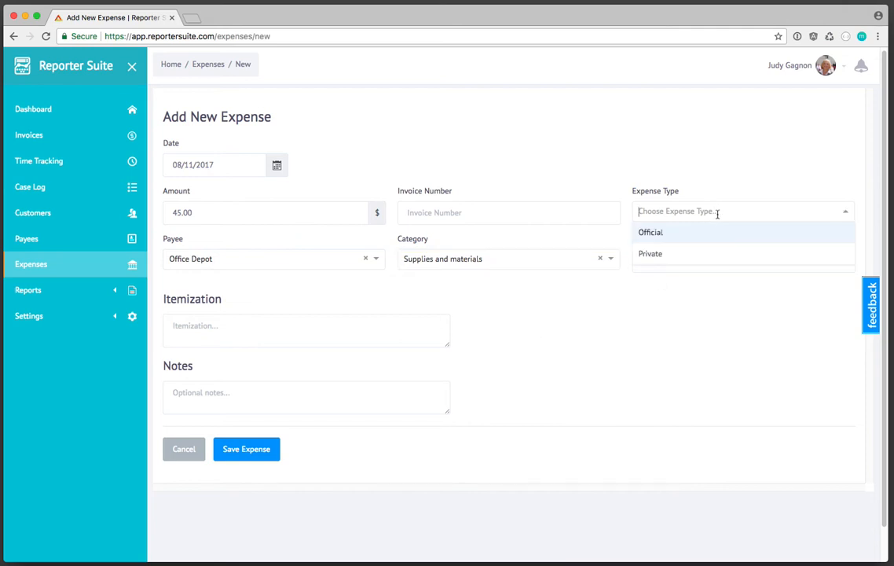
pyautogui.click(683, 234)
pyautogui.click(537, 383)
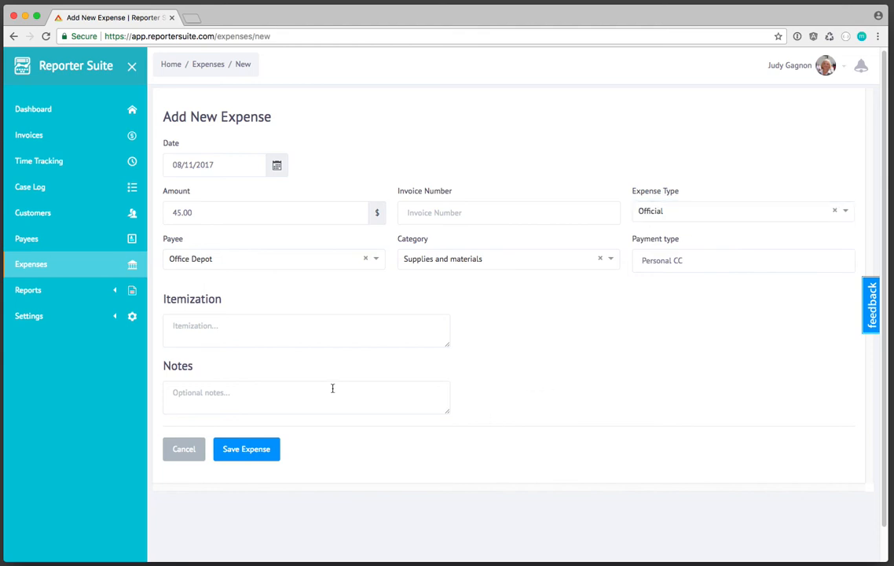
# - Itemize the expense as "Pens and a desk." and save it
pyautogui.click(318, 327)
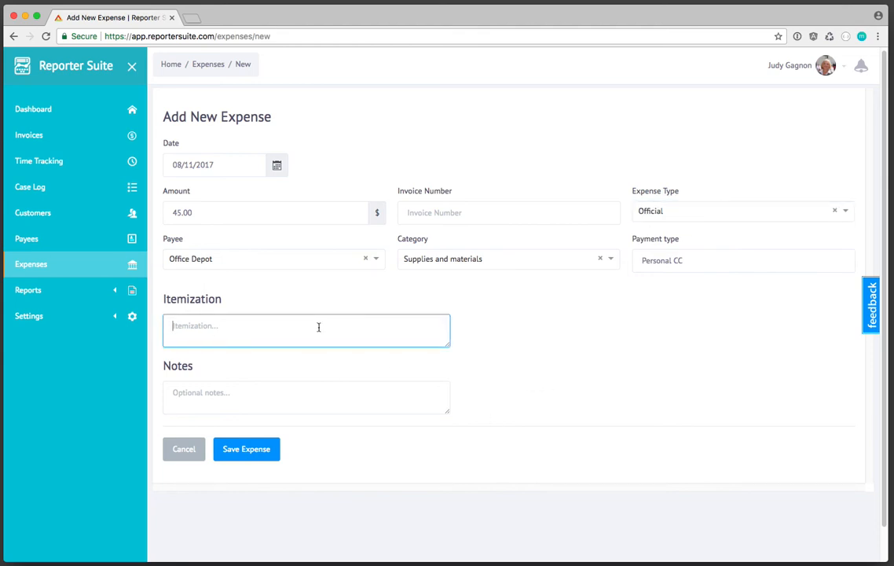
pyautogui.write('Pens and a desk.')
pyautogui.click(248, 454)
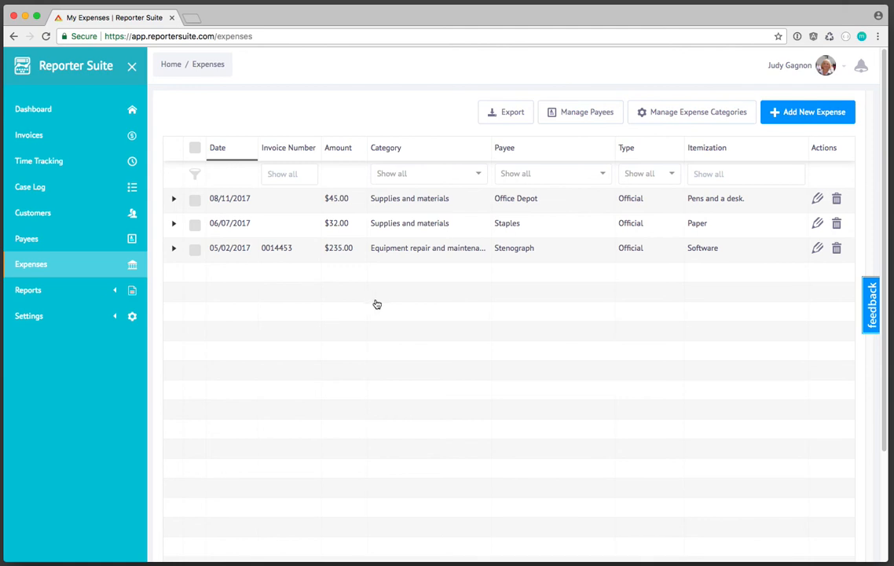
# - View the custom expense categories and the form for creating a new one, and cancel the form
pyautogui.click(693, 119)
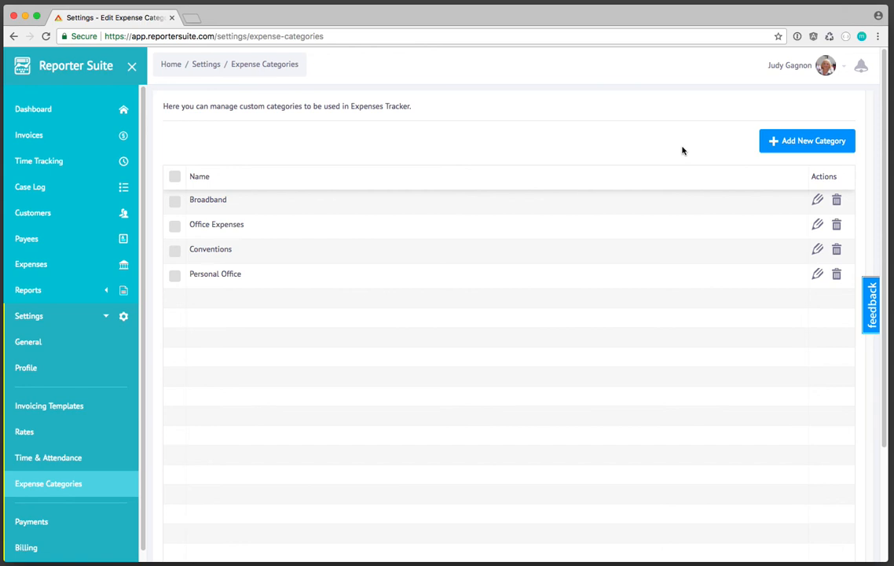
pyautogui.click(794, 141)
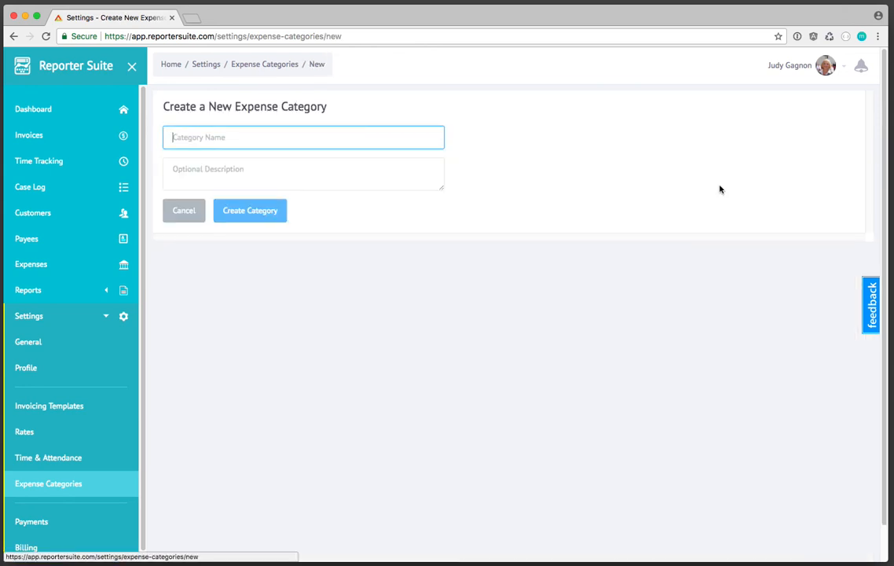
pyautogui.click(180, 214)
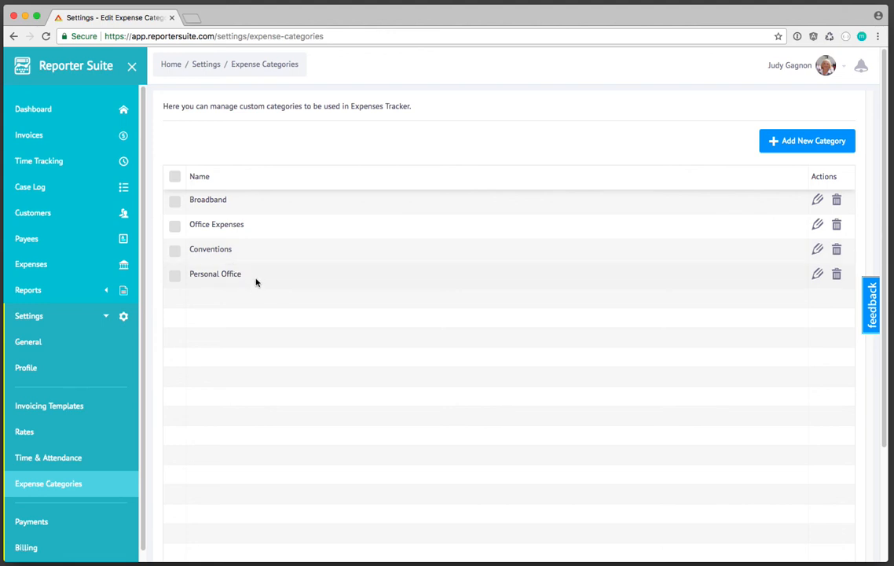
# - Return to the dashboard and check its recent expenses for the new Office Depot entry
pyautogui.click(66, 113)
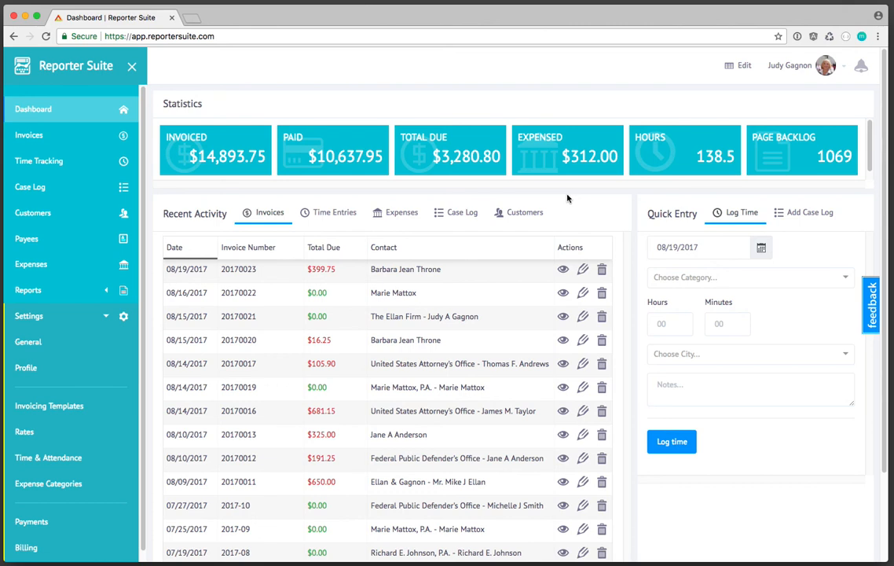
pyautogui.click(397, 213)
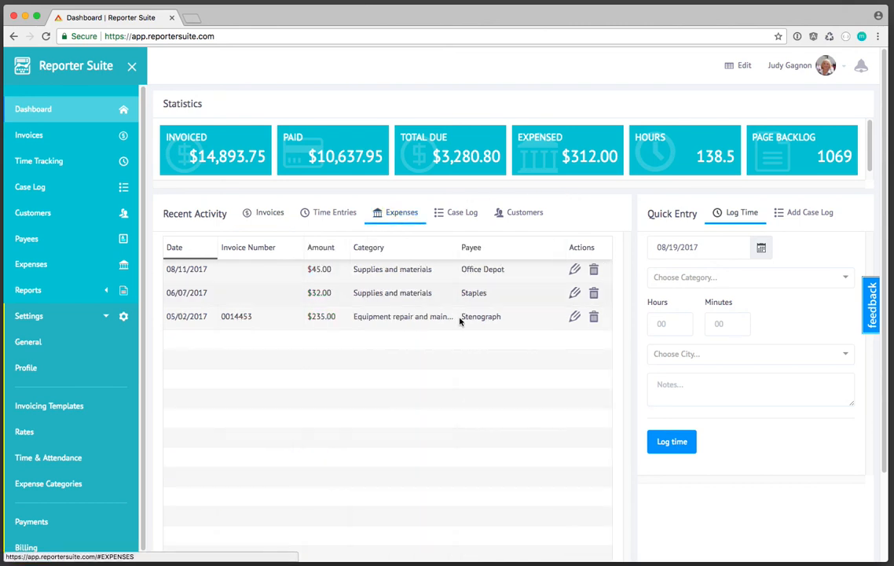